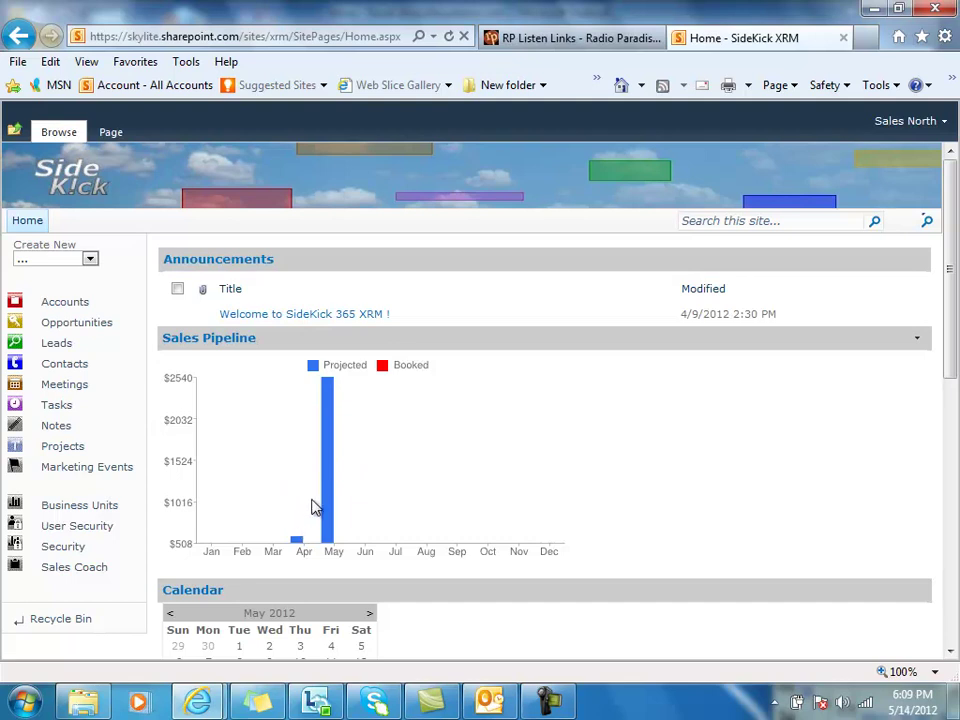
# Step: Show the All Accounts list with its five Prospect accounts
pyautogui.click(57, 309)
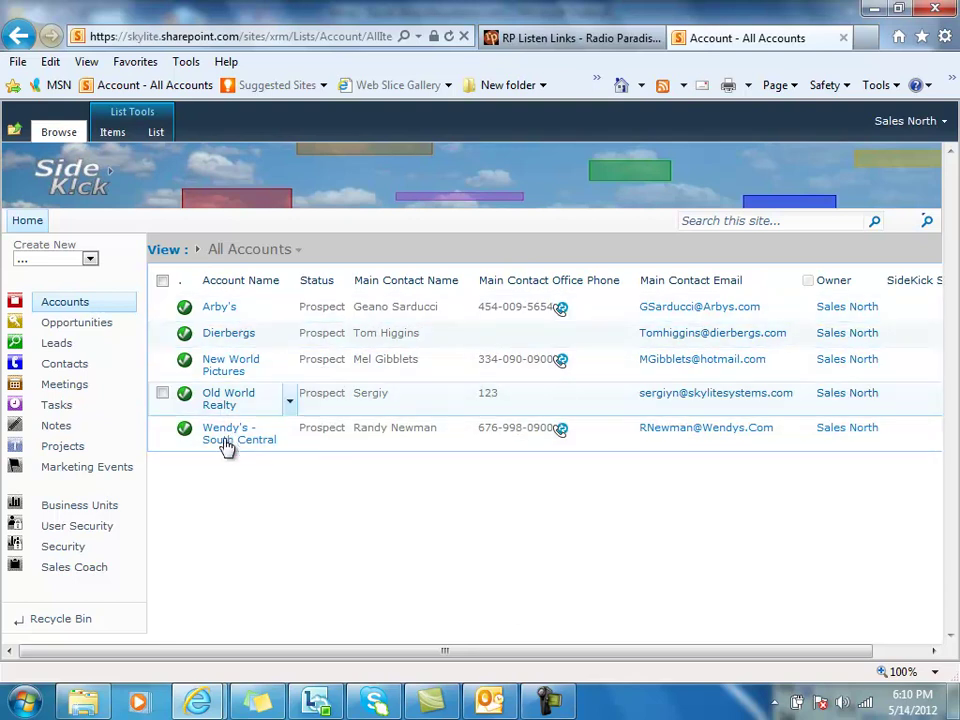
pyautogui.click(218, 310)
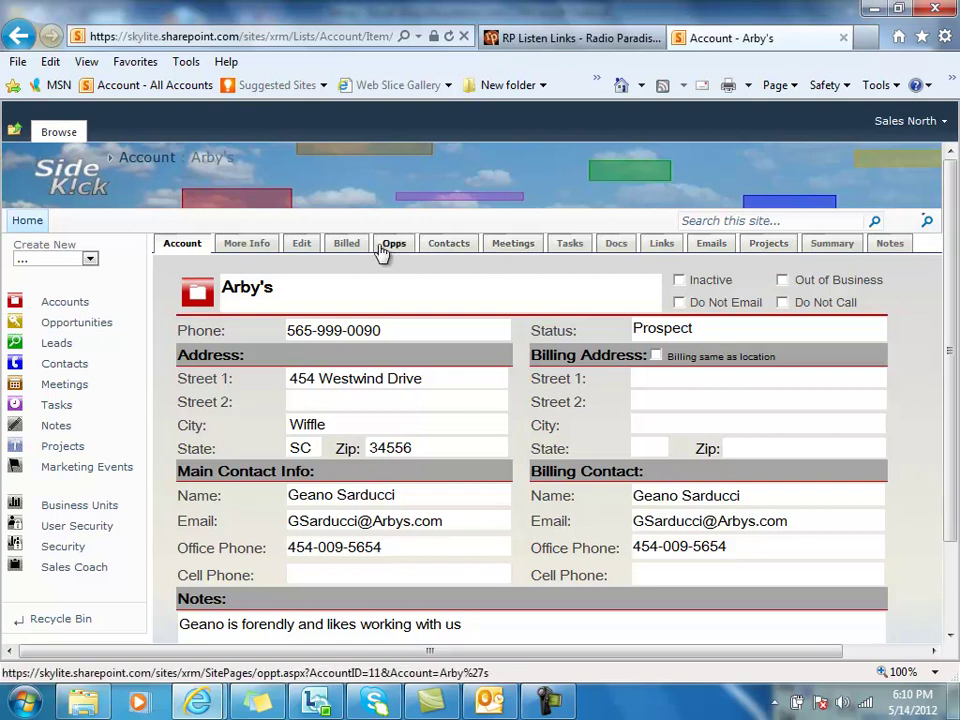
pyautogui.click(252, 256)
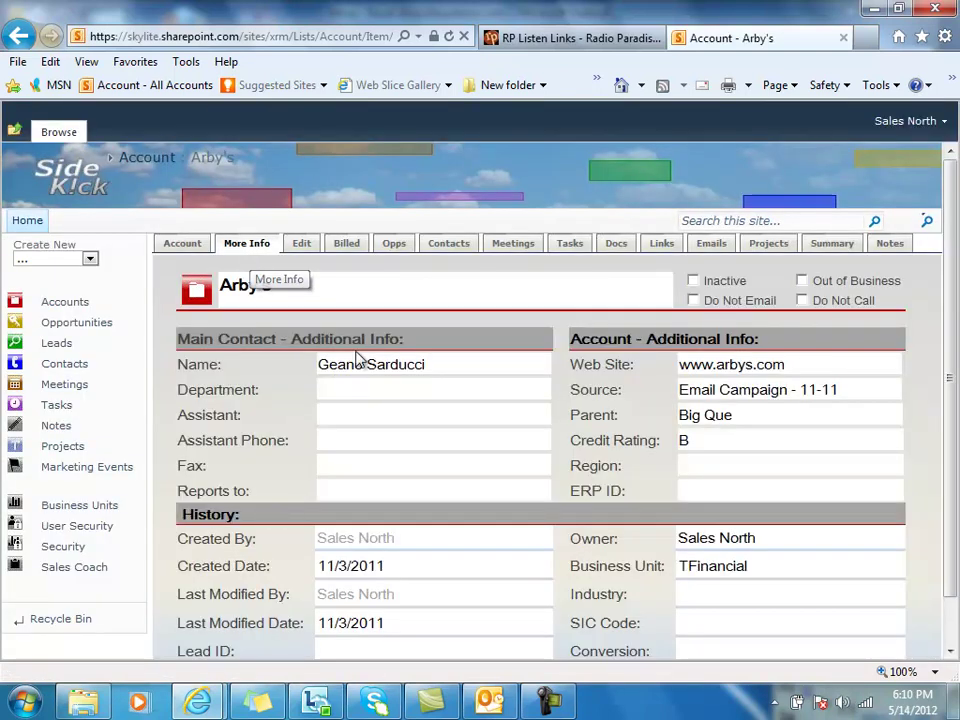
pyautogui.click(183, 244)
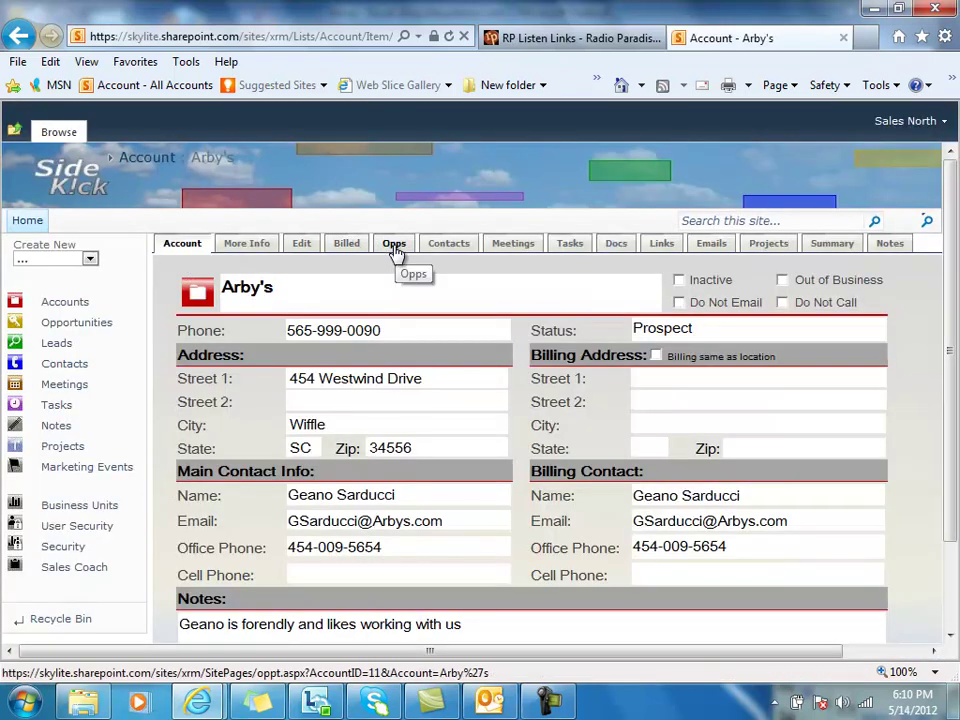
pyautogui.click(393, 248)
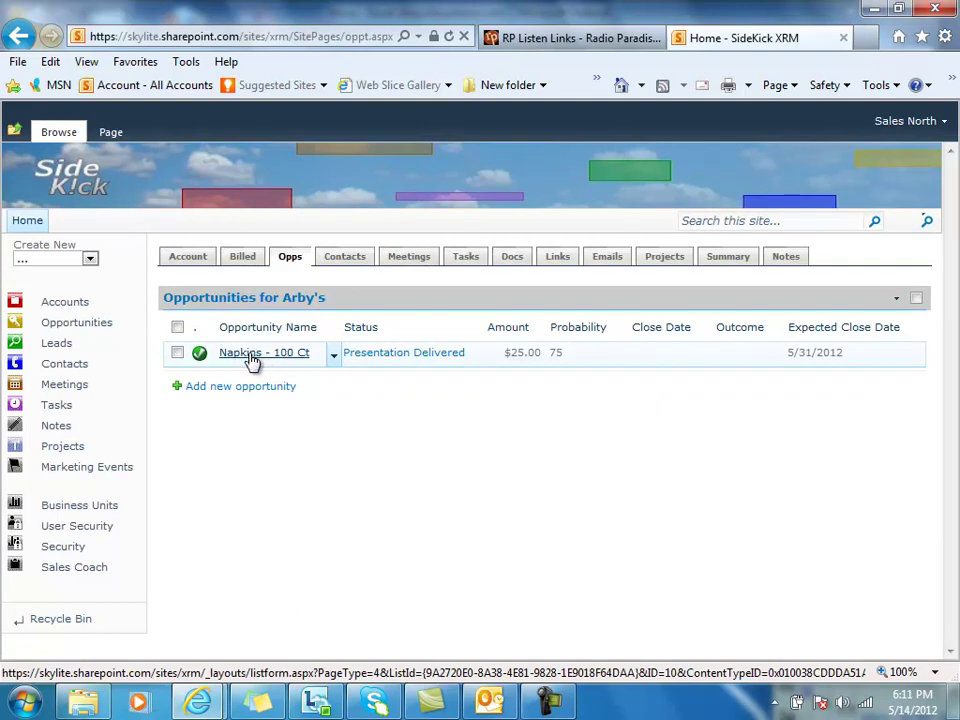
pyautogui.click(252, 358)
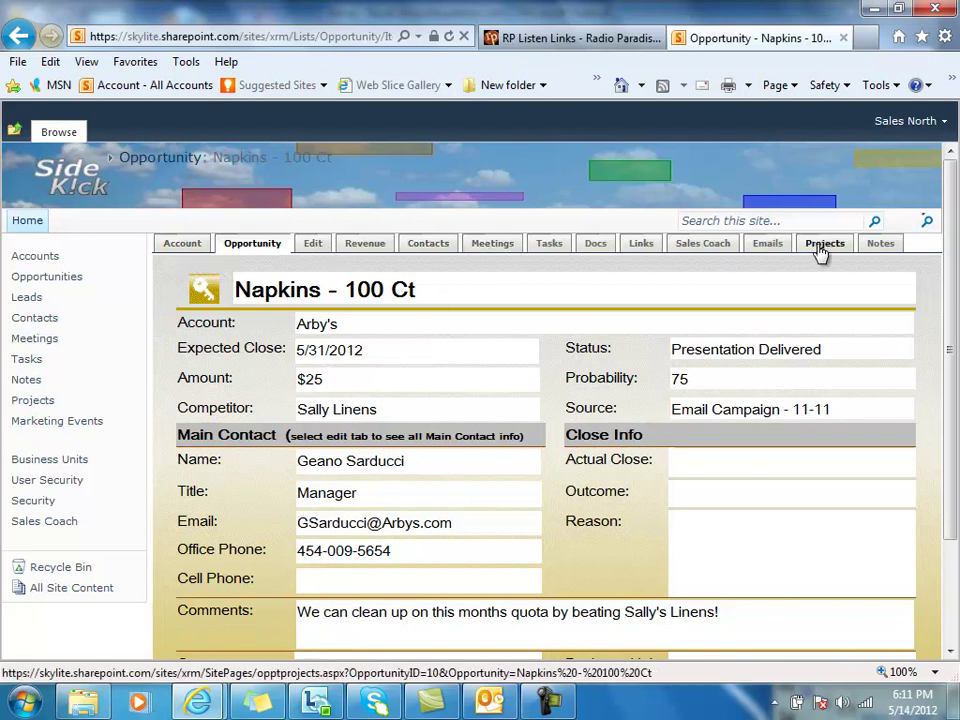
pyautogui.click(173, 250)
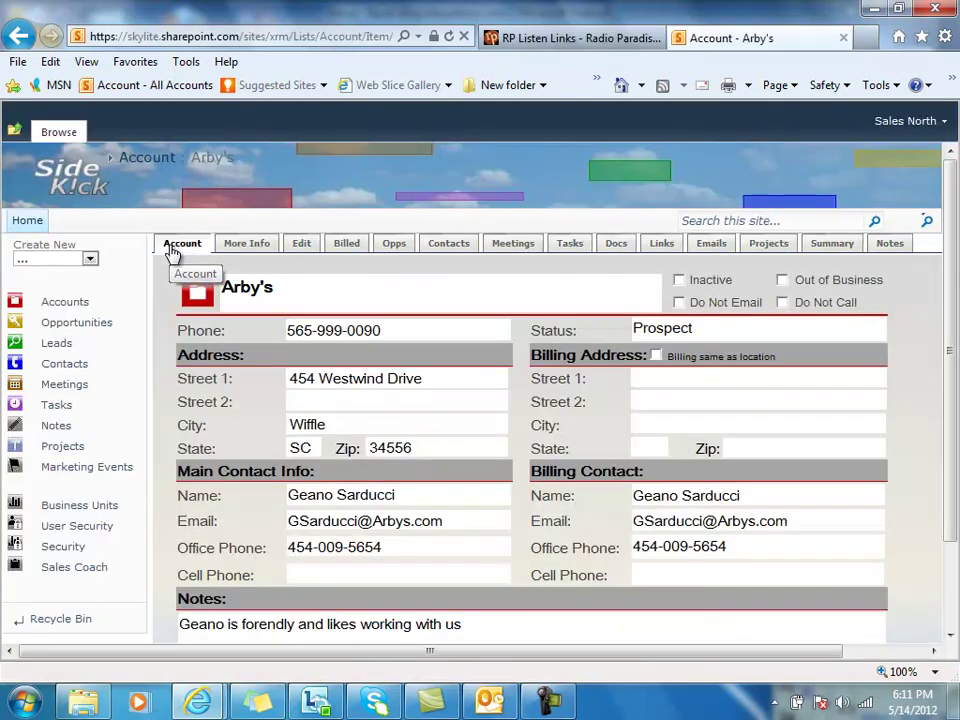
pyautogui.click(64, 452)
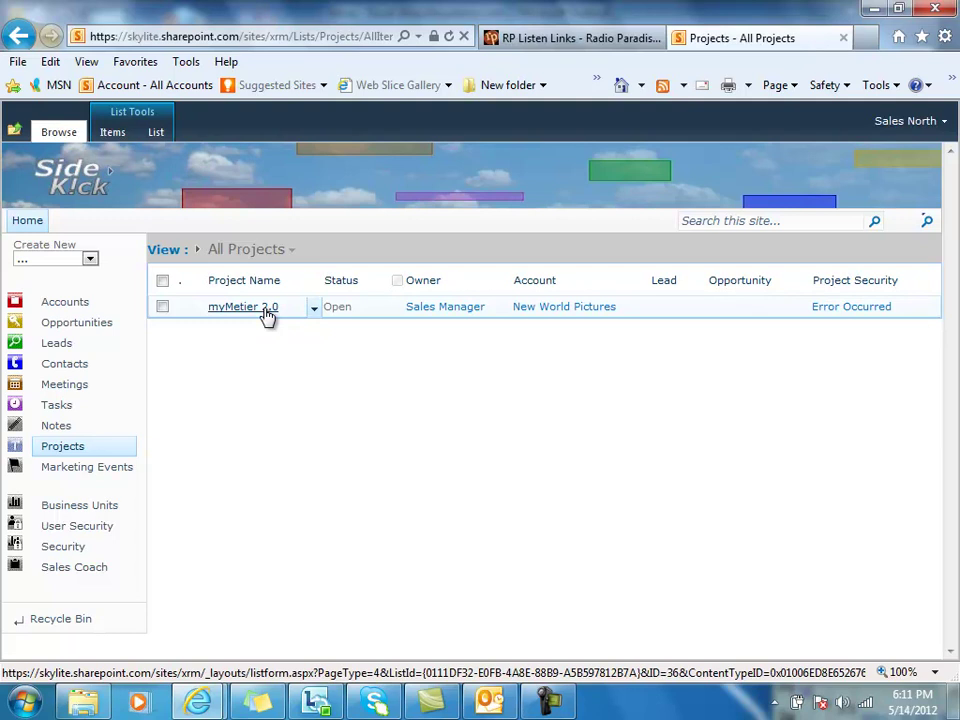
# Step: Open the myMetier 2.0 project record, then go back to the home page
pyautogui.click(242, 310)
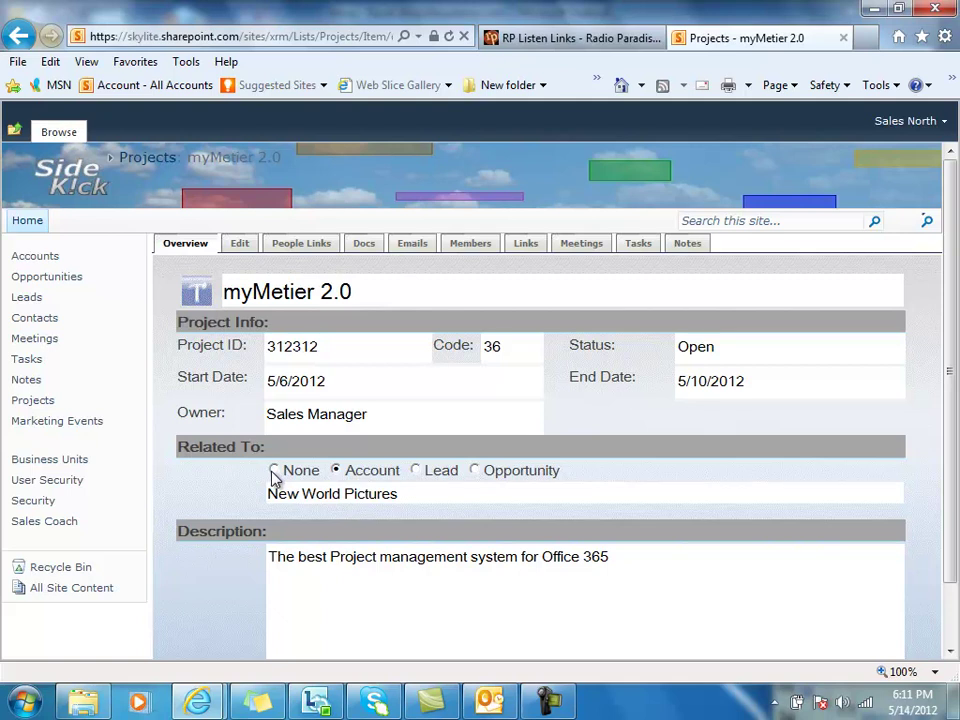
pyautogui.click(27, 221)
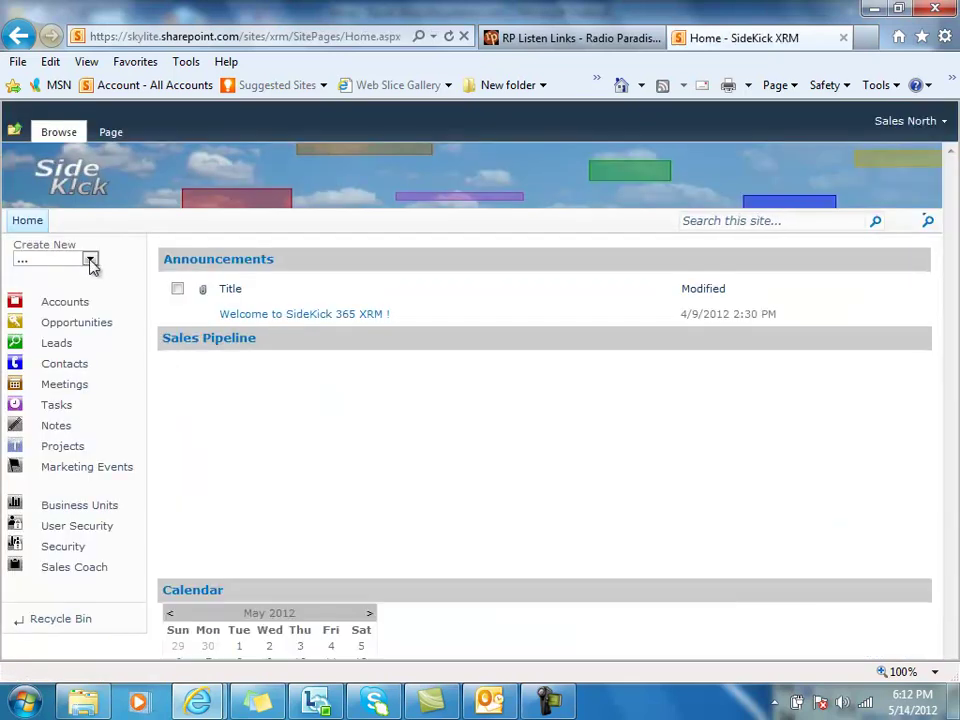
# Step: Start a new account item and scroll through its form fields
pyautogui.click(90, 260)
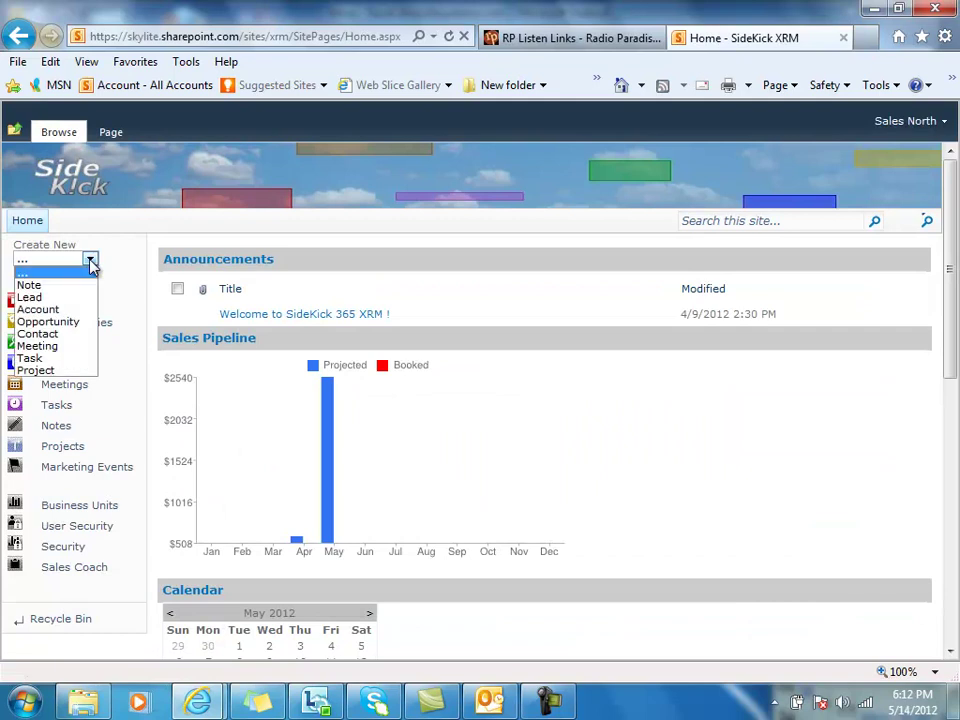
pyautogui.click(63, 311)
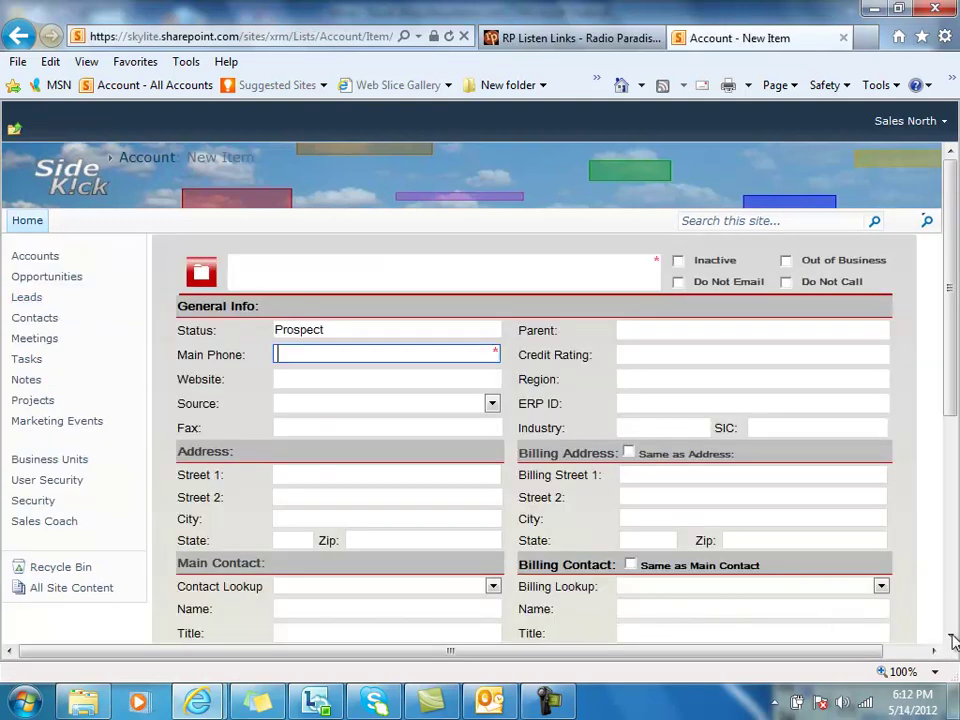
pyautogui.scroll(-3, 953, 638)
pyautogui.scroll(-2, 953, 640)
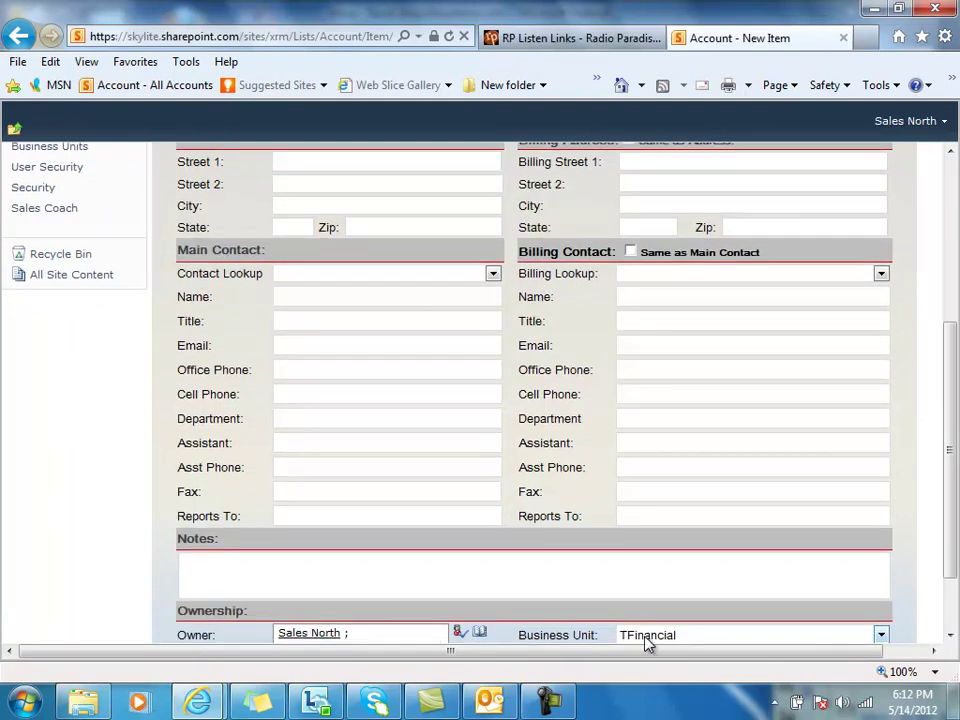
pyautogui.moveTo(948, 520); pyautogui.dragTo(951, 369)
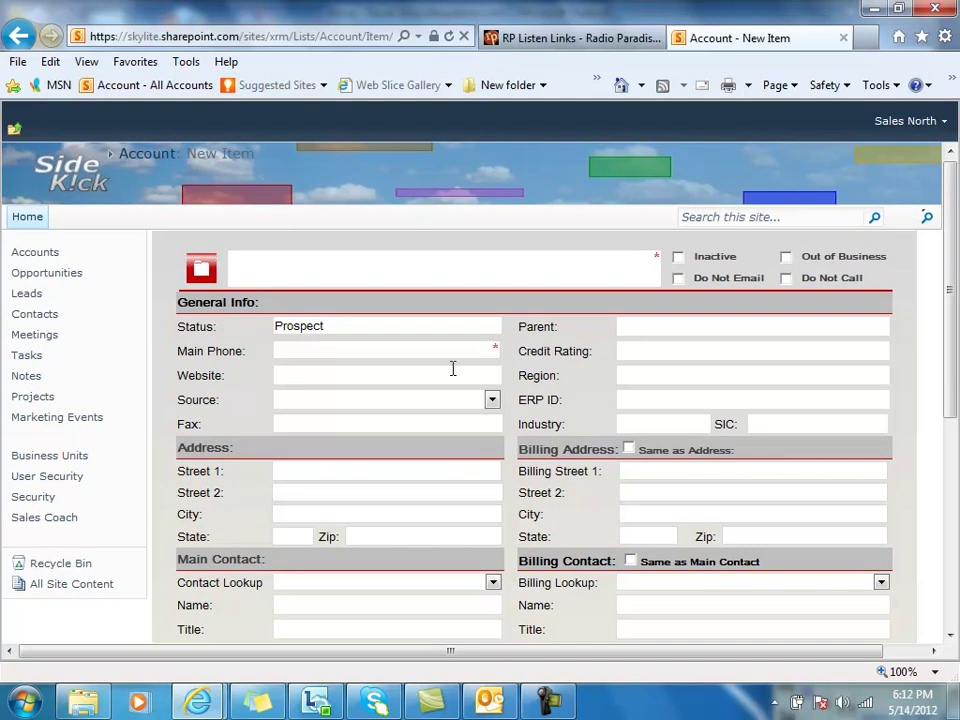
# Step: Enter 'jkhkkj' as the account name, then abandon the form for the home page
pyautogui.click(285, 276)
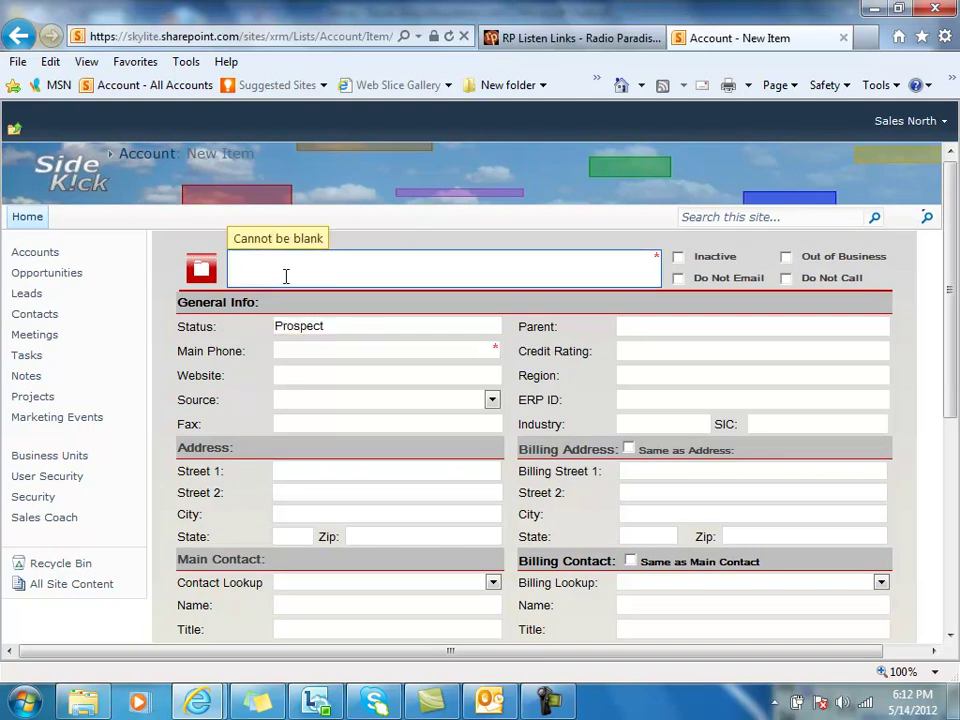
pyautogui.write('jkhkkj')
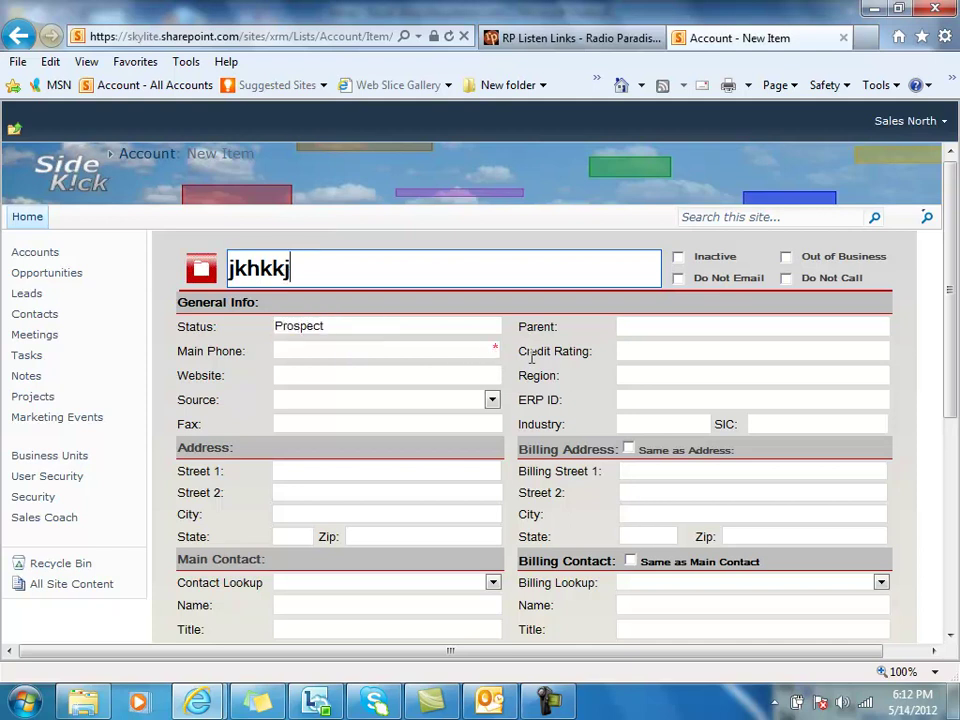
pyautogui.moveTo(951, 386); pyautogui.dragTo(955, 510)
pyautogui.scroll(-3, 955, 480)
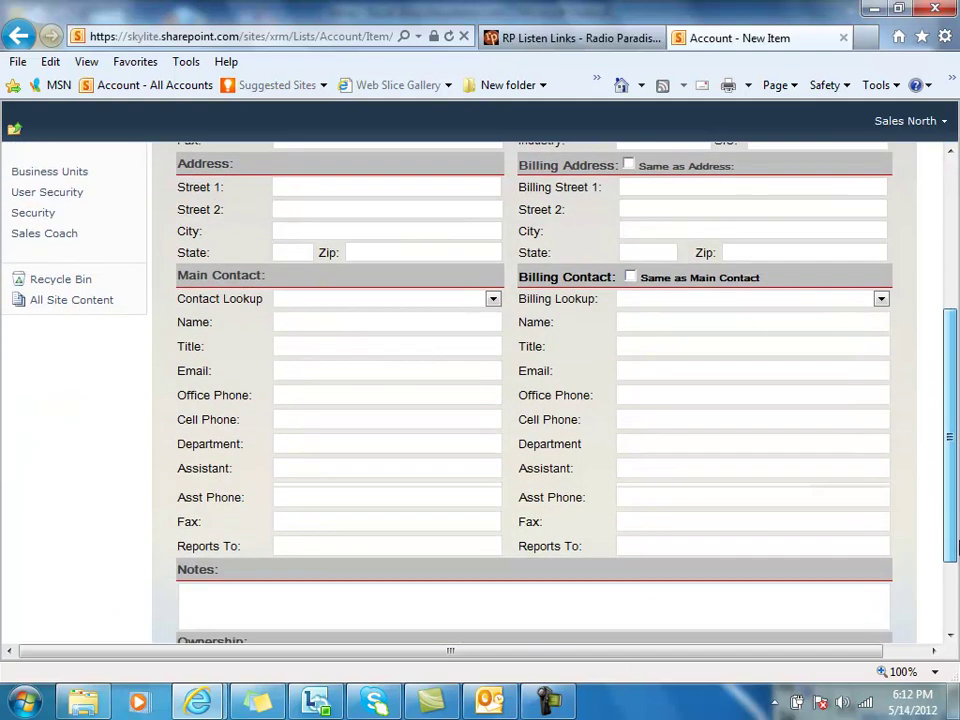
pyautogui.scroll(1, 955, 440)
pyautogui.scroll(5, 955, 440)
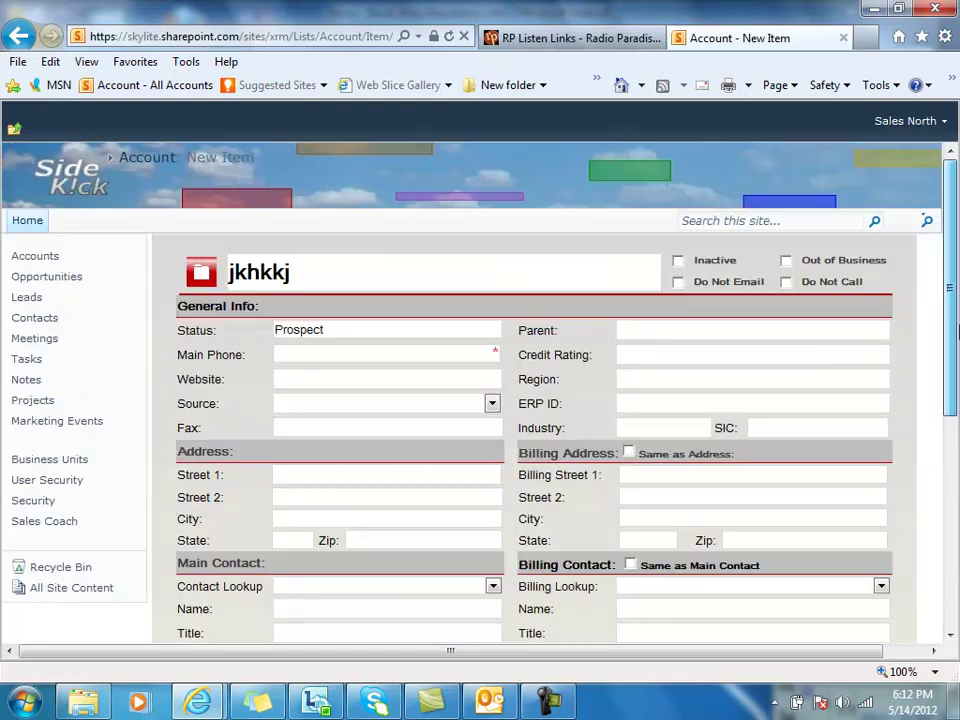
pyautogui.click(24, 222)
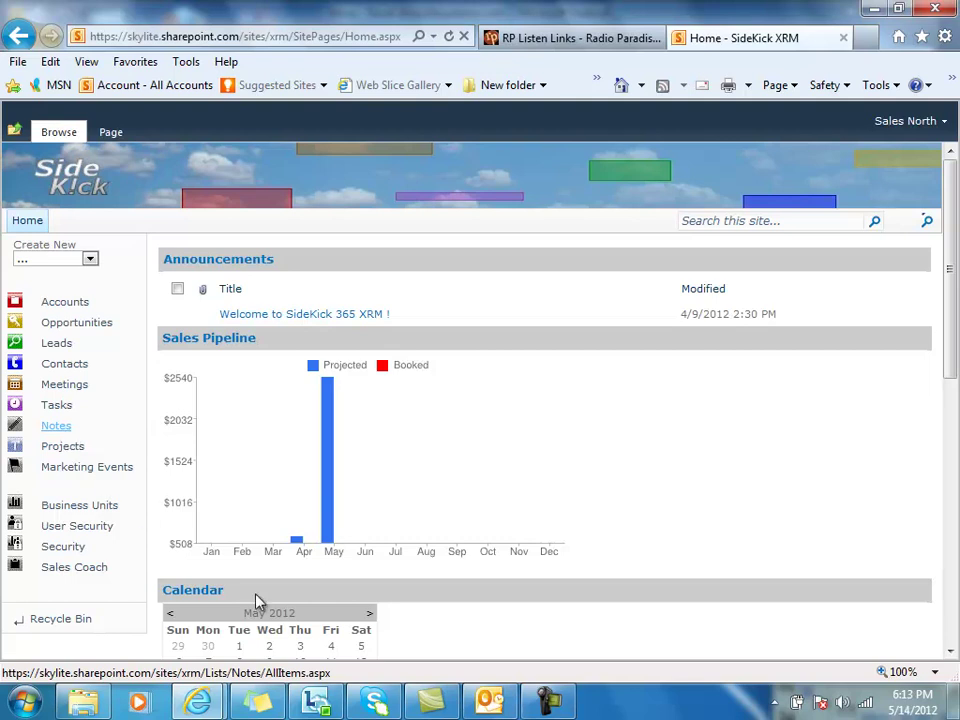
# Step: In Outlook, open the 'Have We Turned the Corner on Cloud Security?' message in its own window
pyautogui.moveTo(487, 705)
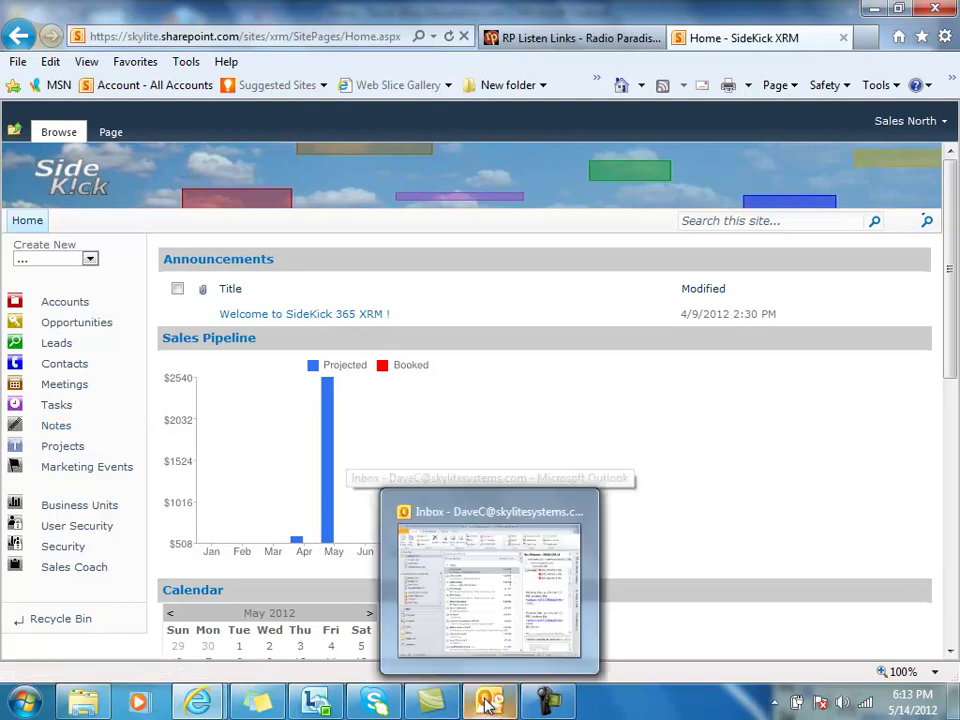
pyautogui.click(472, 626)
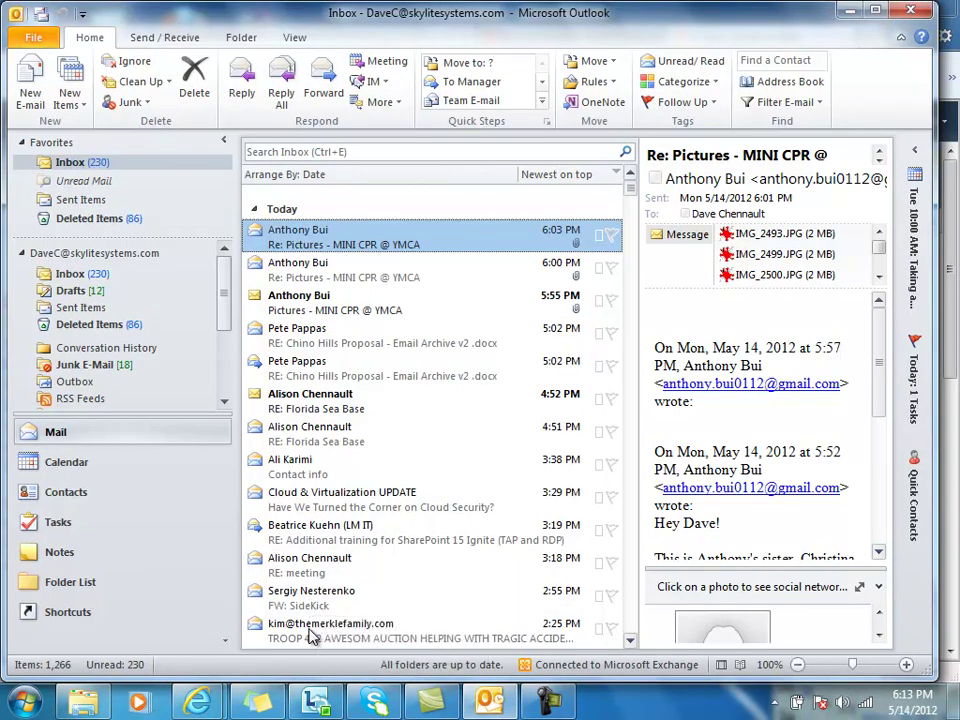
pyautogui.click(270, 505)
pyautogui.doubleClick(297, 505)
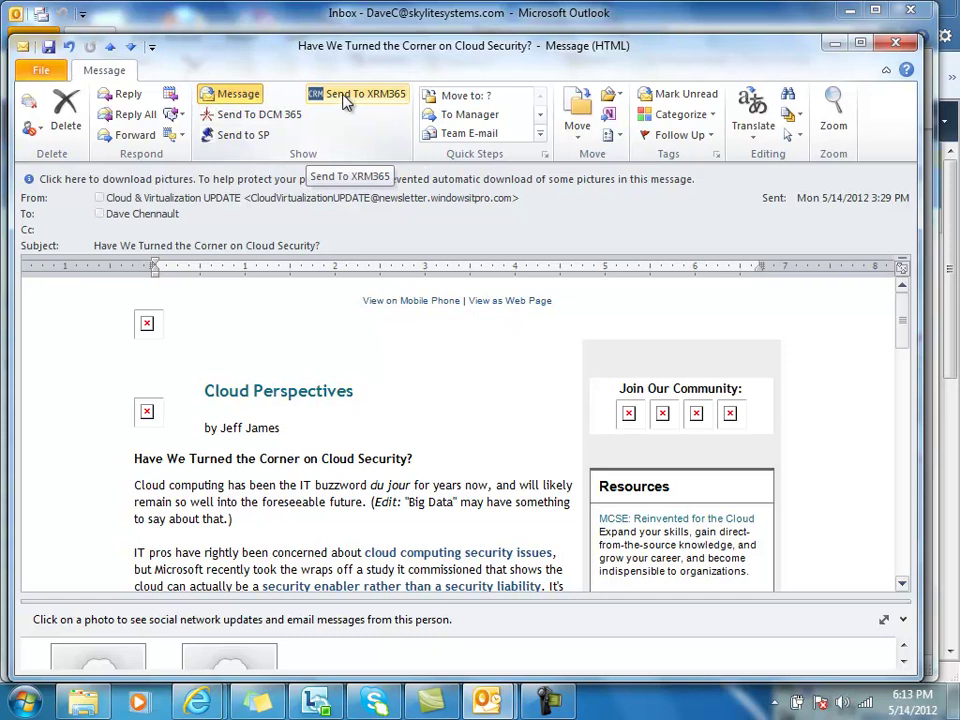
# Step: View the XRM365 panel's Opportunities and Leads lists, then launch Microsoft Word 2010
pyautogui.click(352, 100)
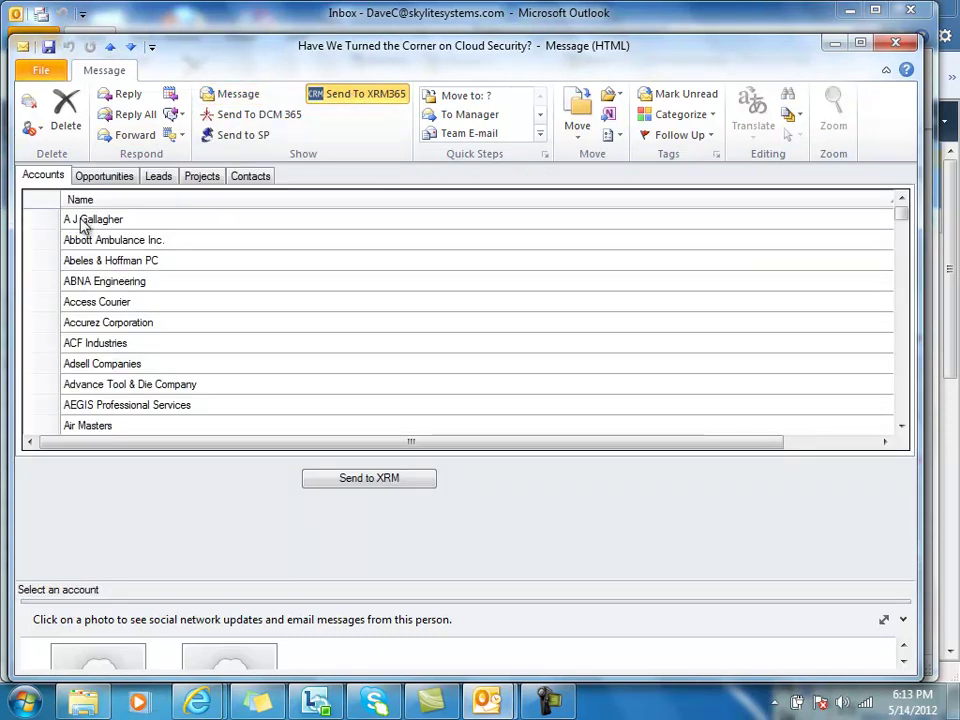
pyautogui.click(103, 176)
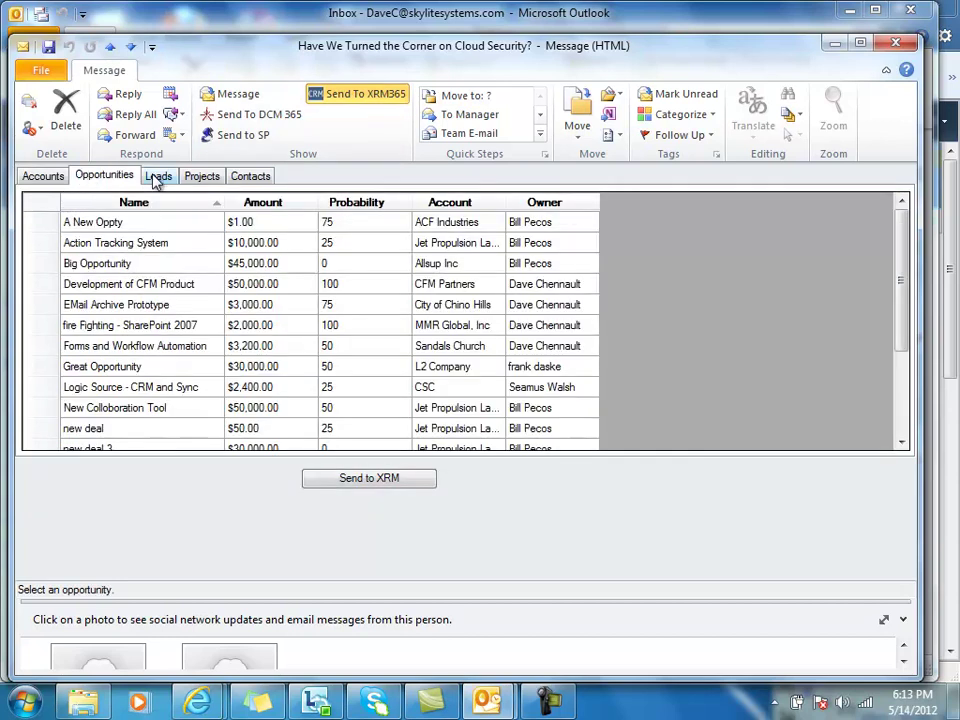
pyautogui.click(152, 177)
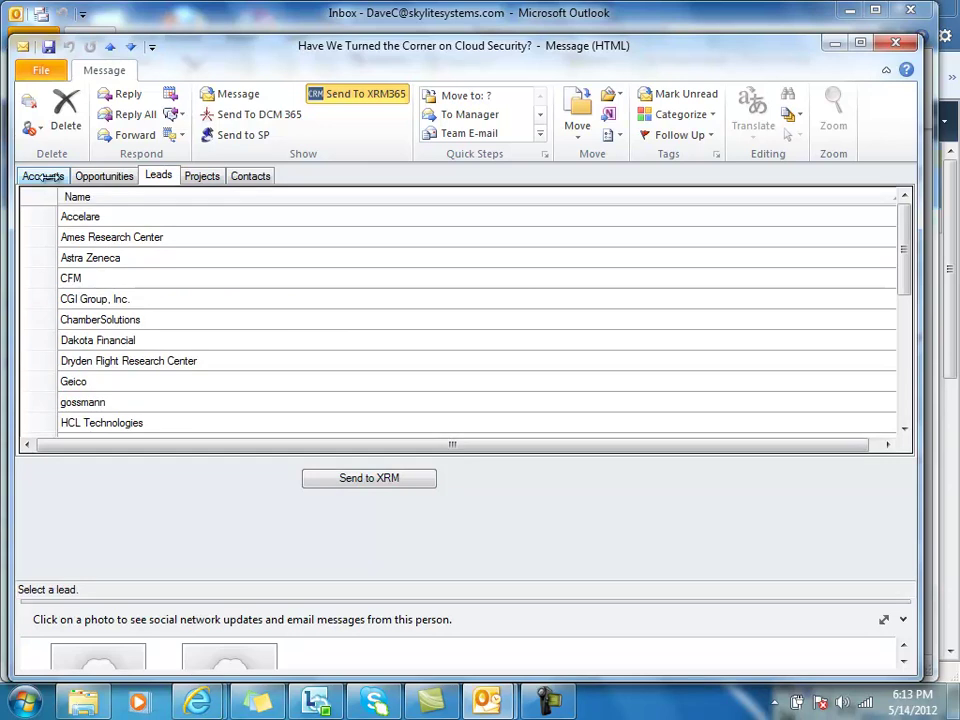
pyautogui.click(24, 700)
pyautogui.click(42, 266)
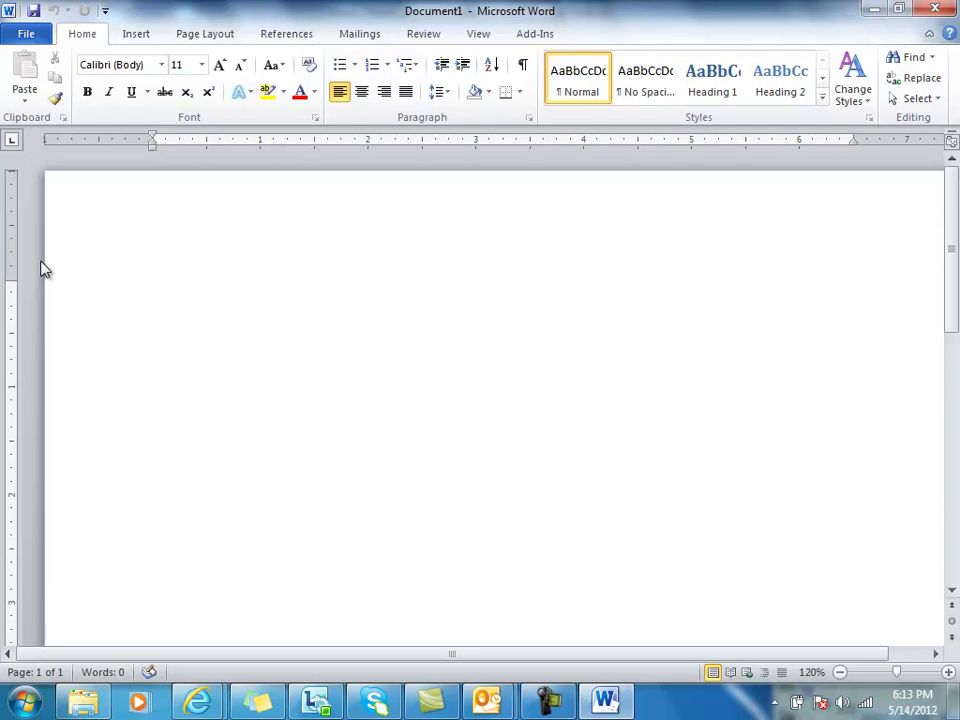
# Step: Type 'asgdasdg asdg' in Document1 and send it to XRM365 from the Add-Ins tab
pyautogui.write('asgdasdg')
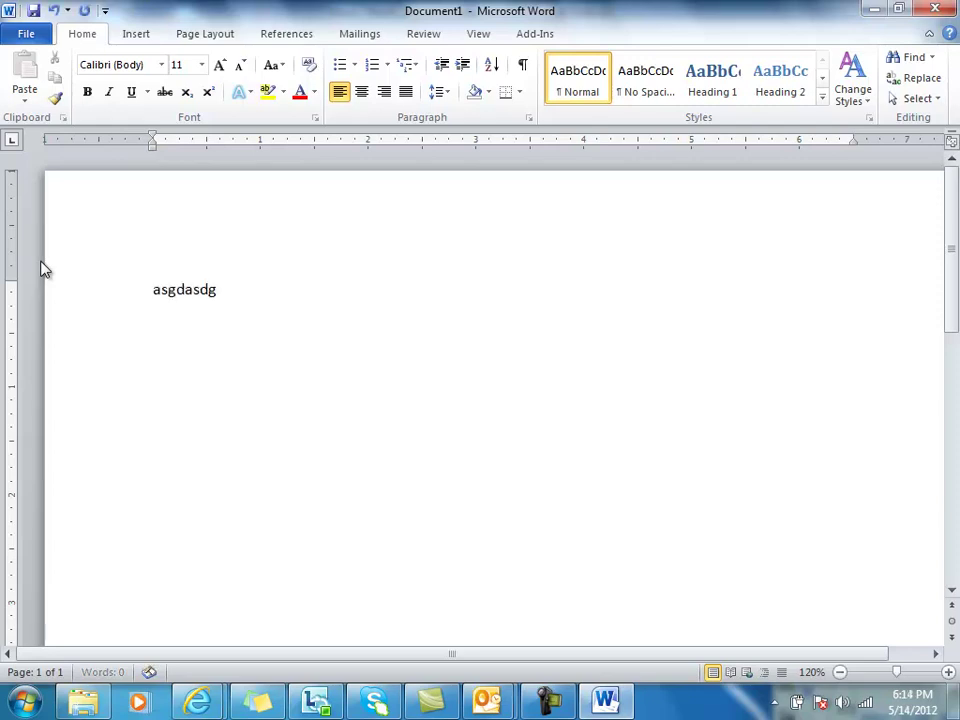
pyautogui.write(' asdg')
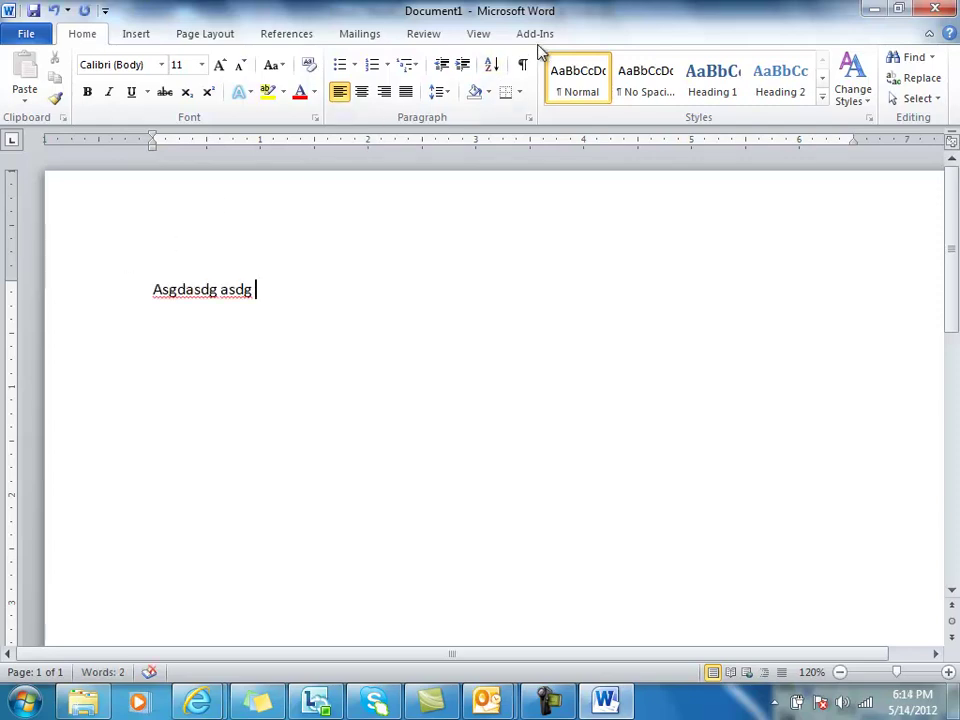
pyautogui.click(539, 36)
pyautogui.click(364, 60)
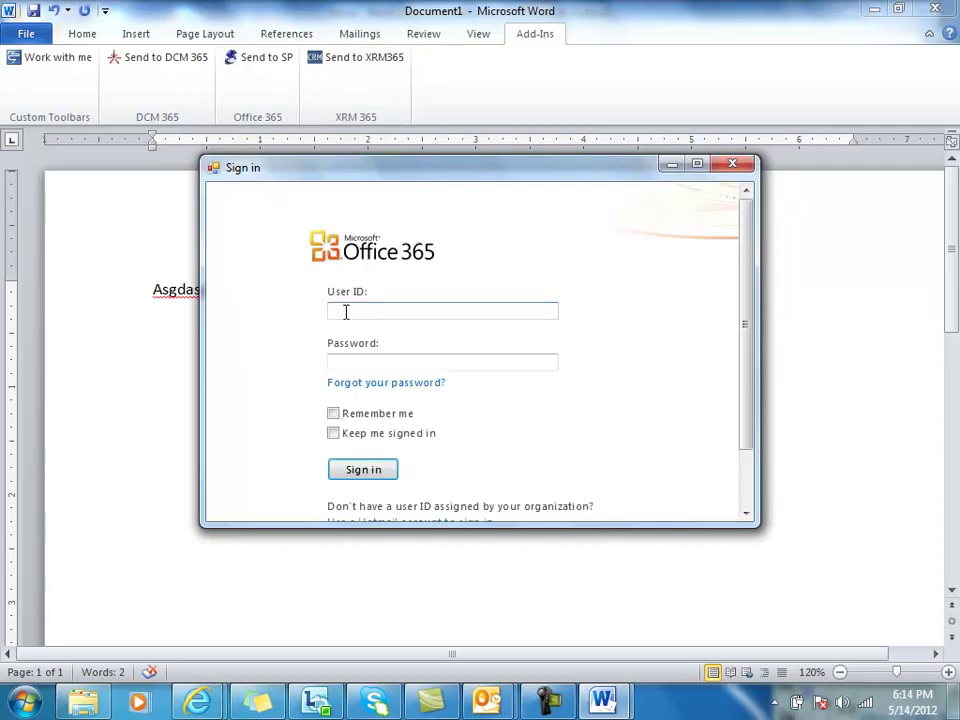
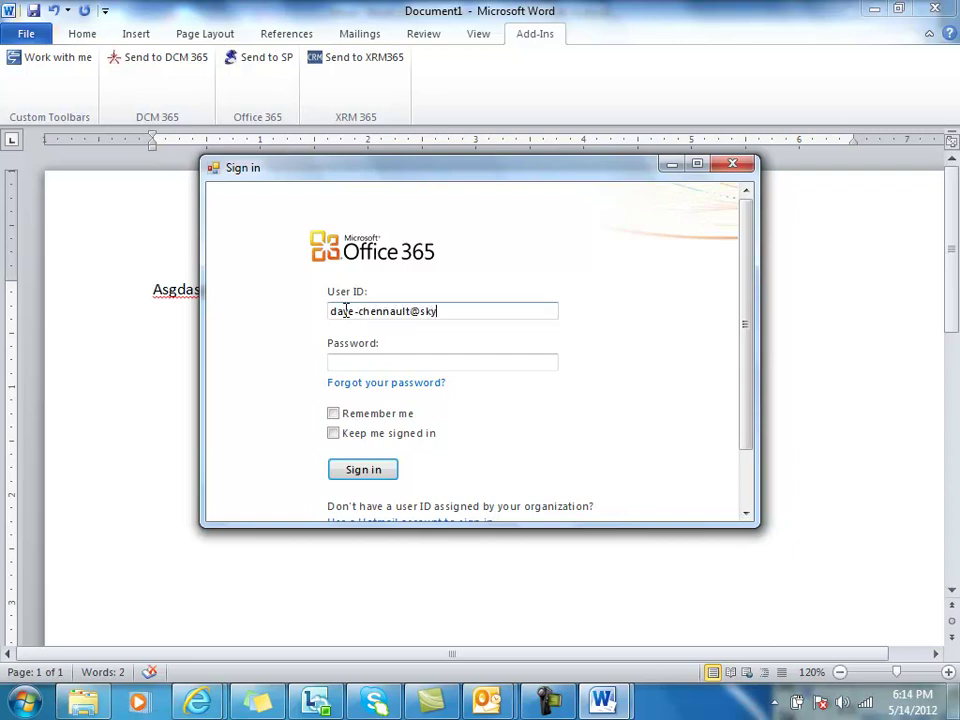
# Step: Sign in to Office 365 with the user's e-mail and password, then switch back to SideKick XRM
pyautogui.click(342, 363)
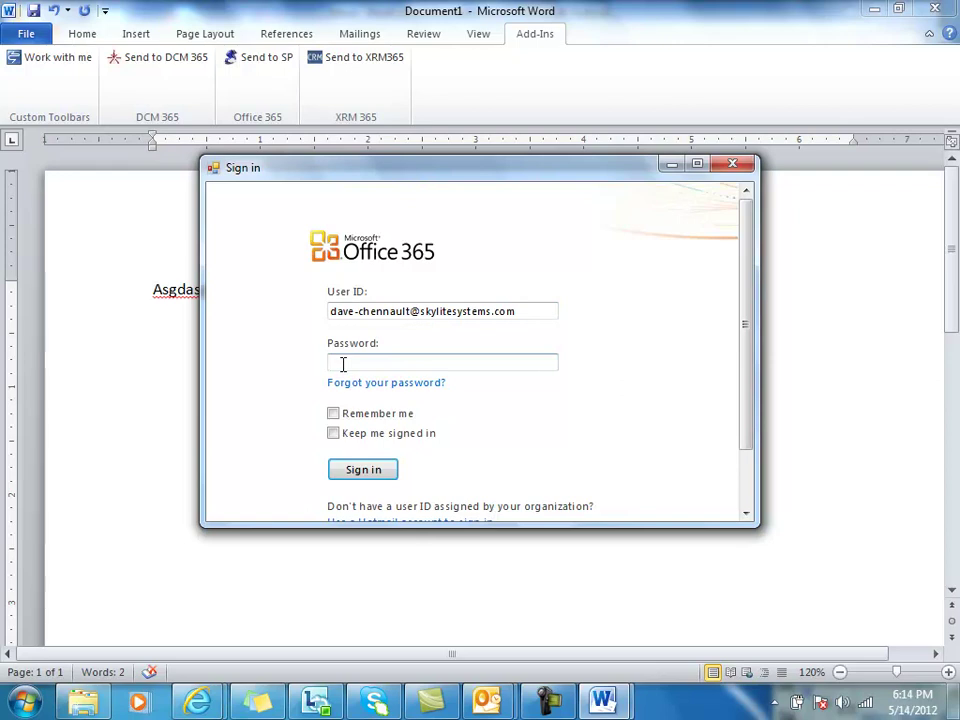
pyautogui.write('•••••••••')
pyautogui.press('Return')
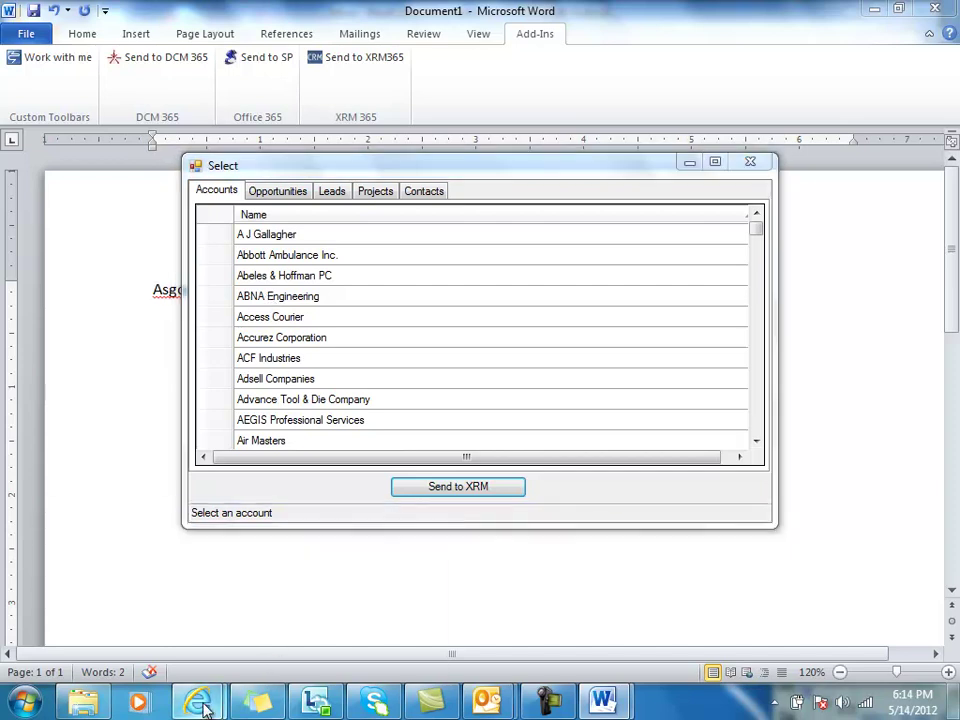
pyautogui.moveTo(200, 705)
pyautogui.click(320, 612)
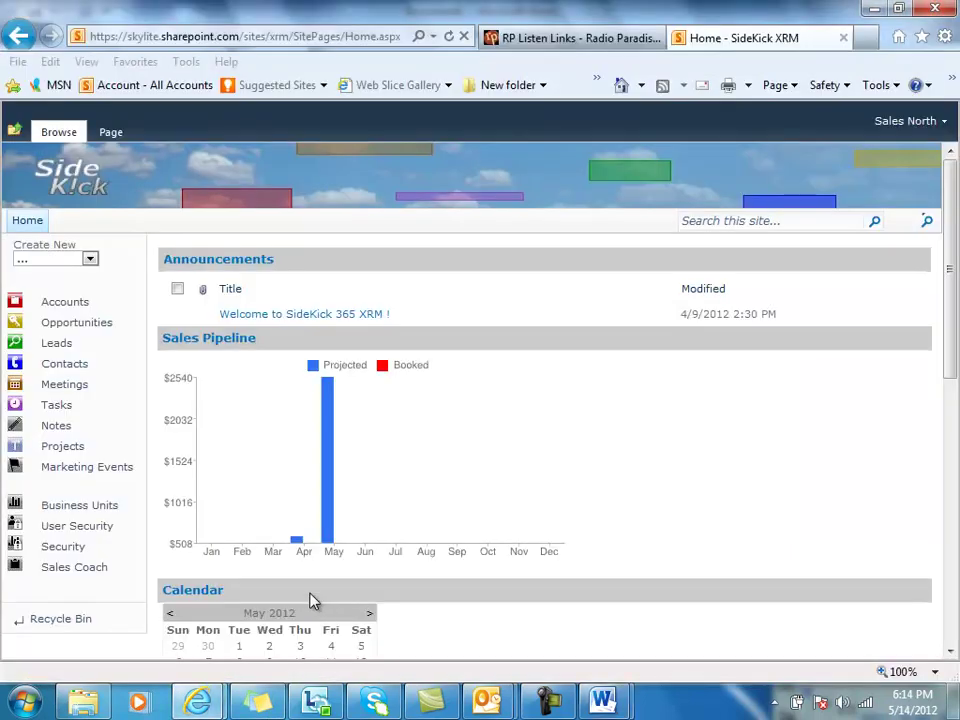